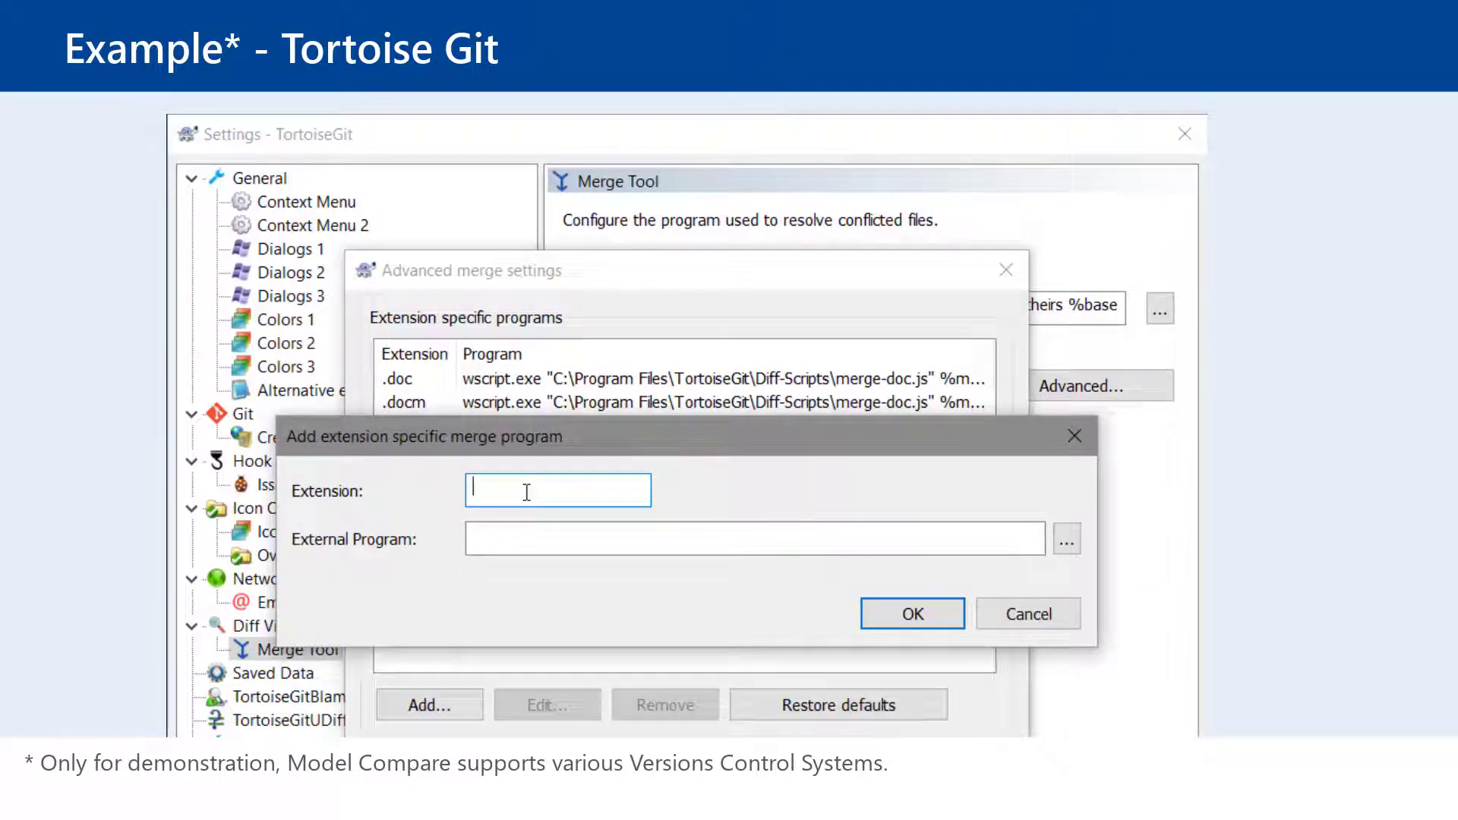
Step: Paste the ModelCompare.exe merge command line as the External Program for .slx files
click(527, 527)
key(ctrl+v)
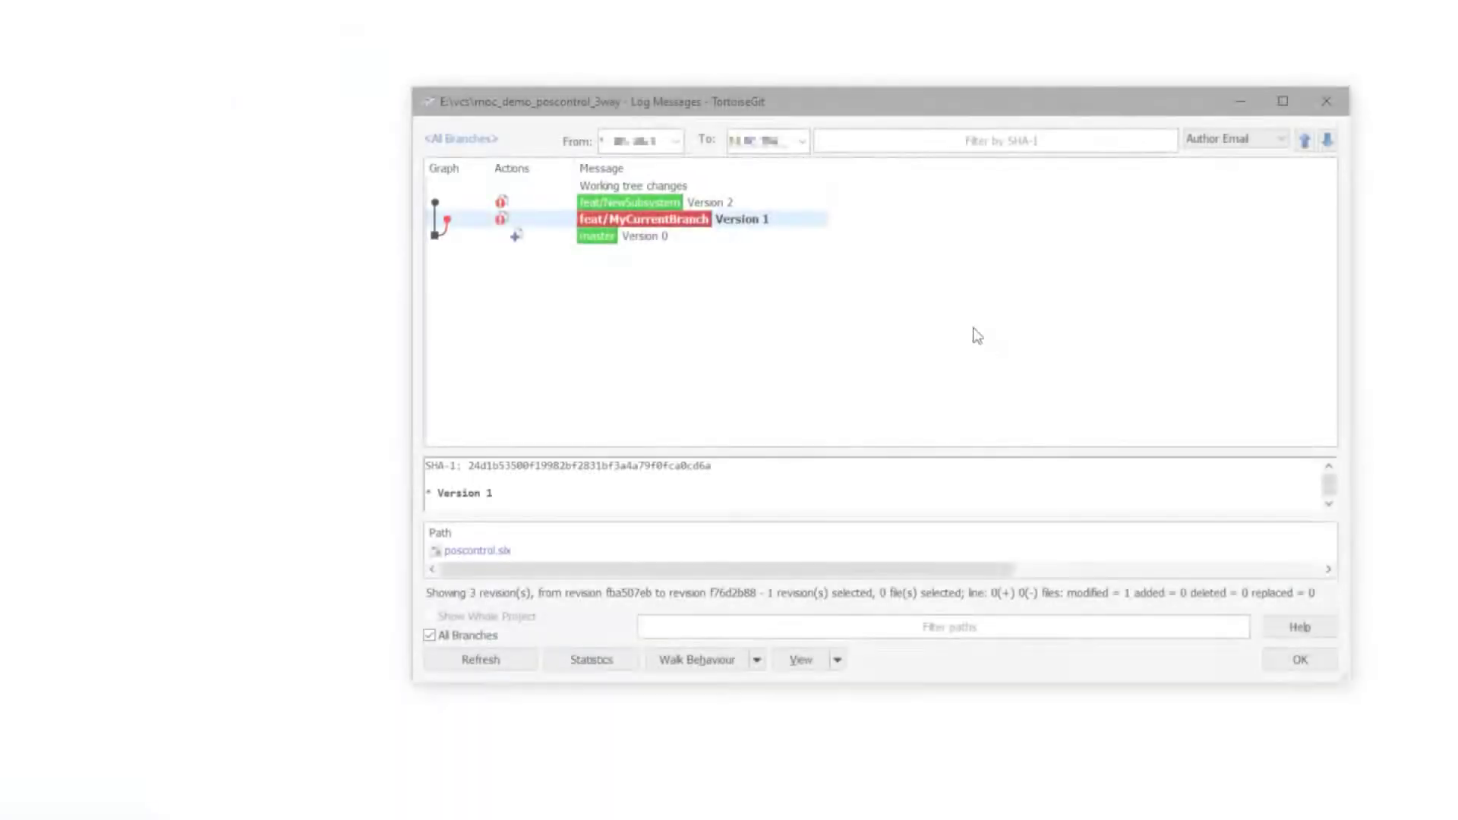
Step: Merge Version 2 (feat/NewSubsystem) into feat/MyCurrentBranch and dismiss the conflict notice
right_click(798, 197)
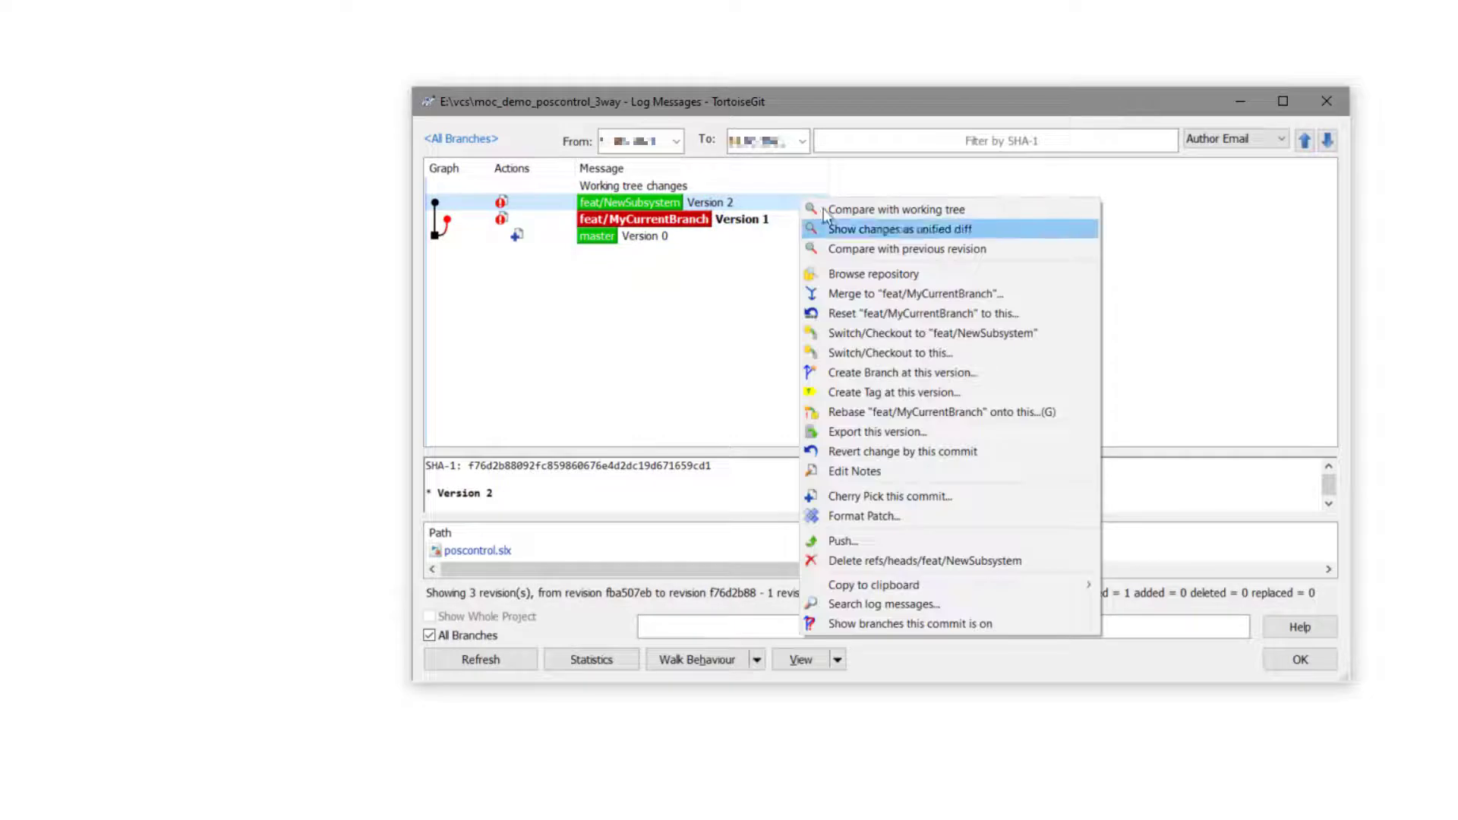
click(1004, 296)
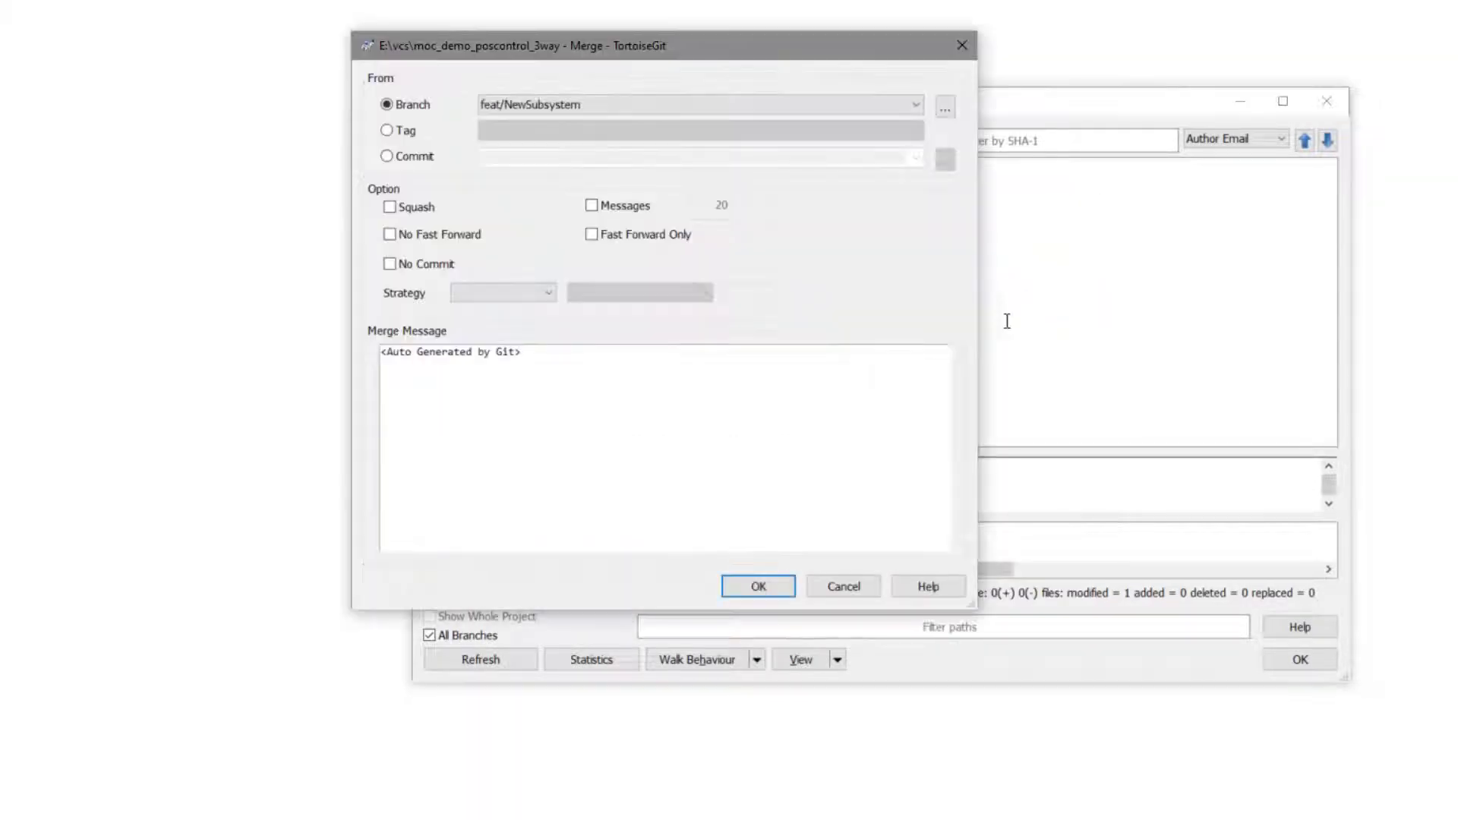
click(775, 592)
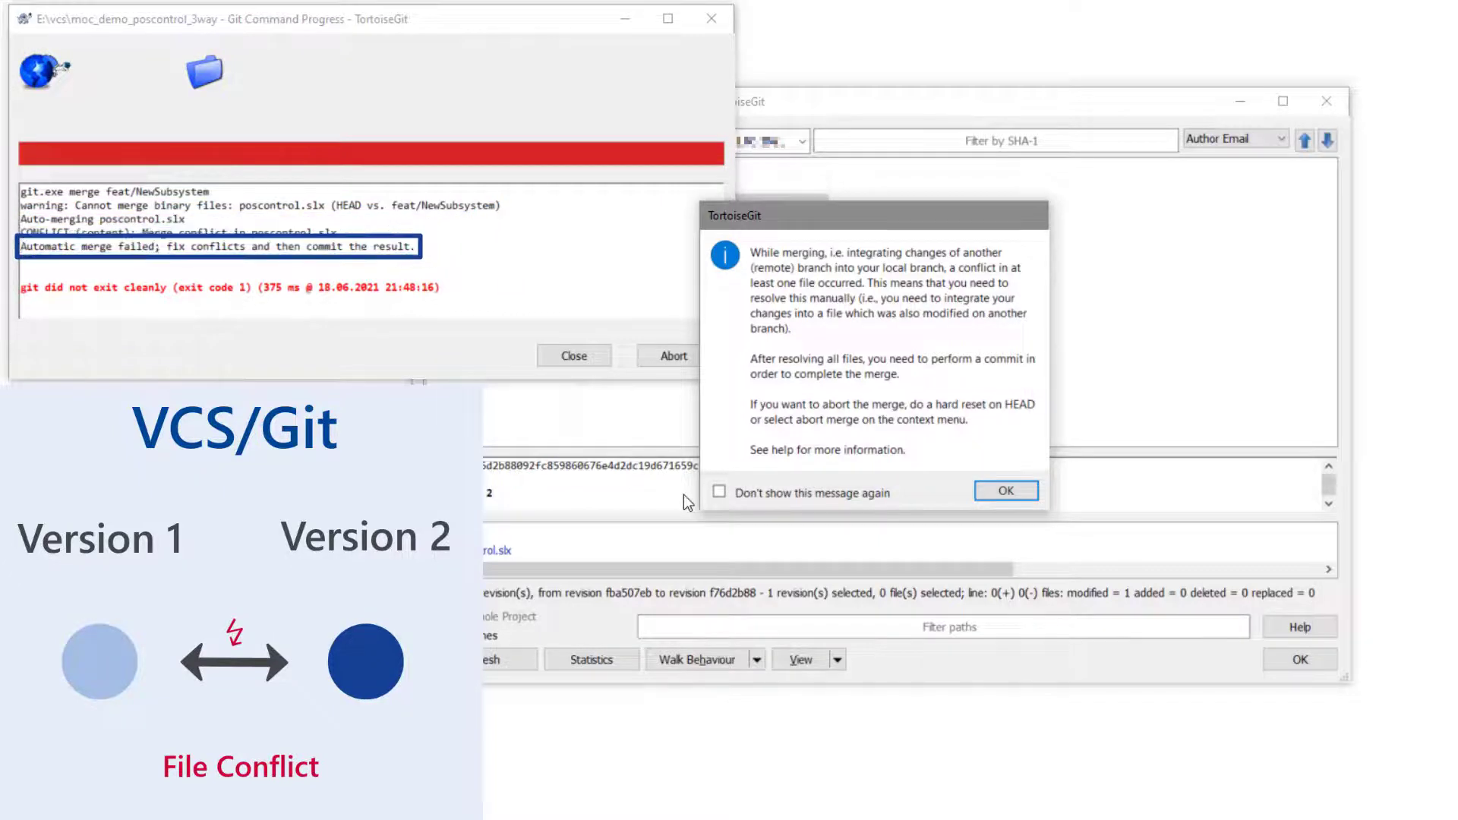
click(987, 494)
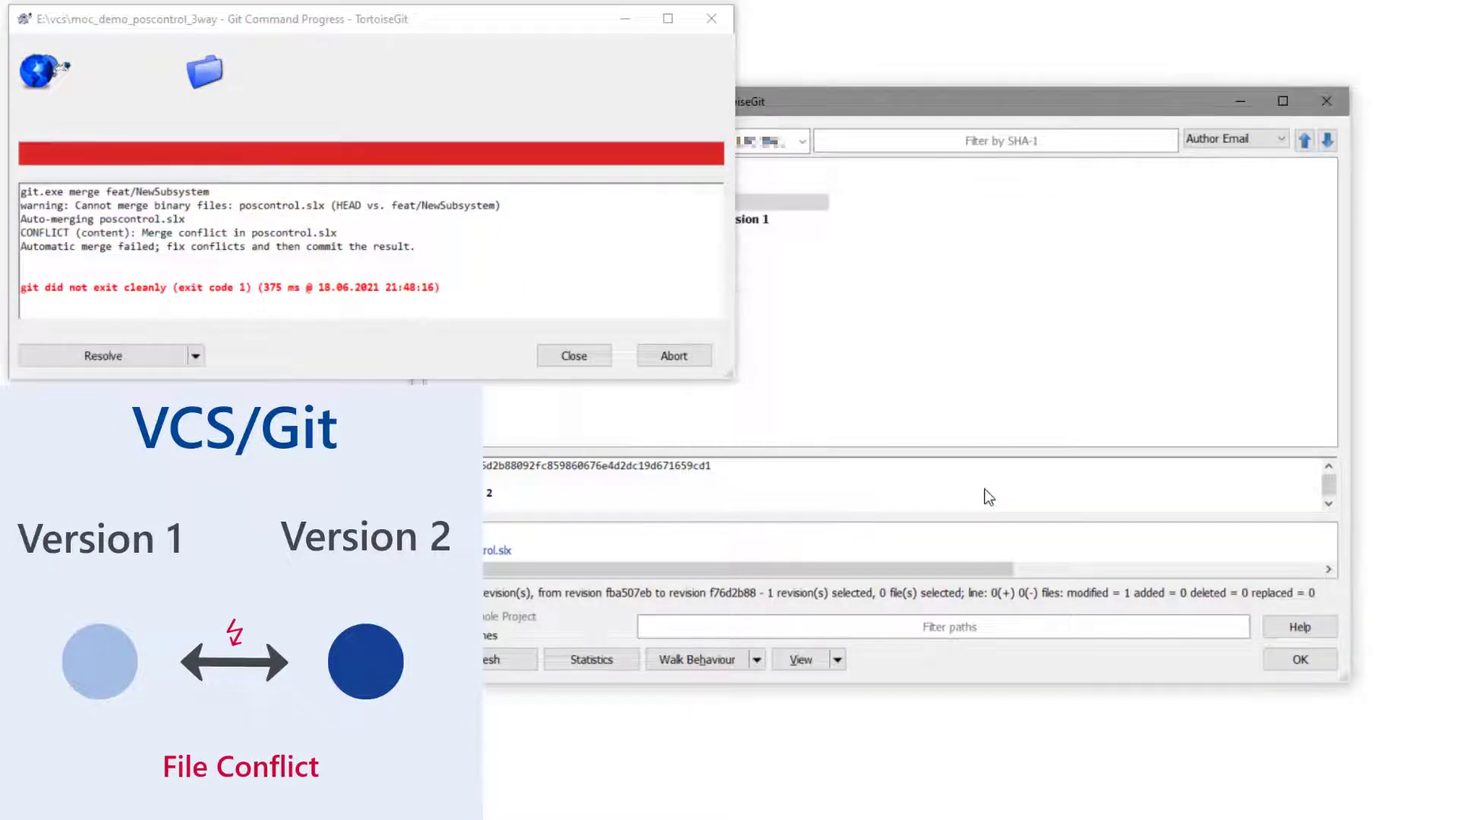
Step: Edit the conflicted poscontrol.slx in Model Compare from the resolve list
click(160, 357)
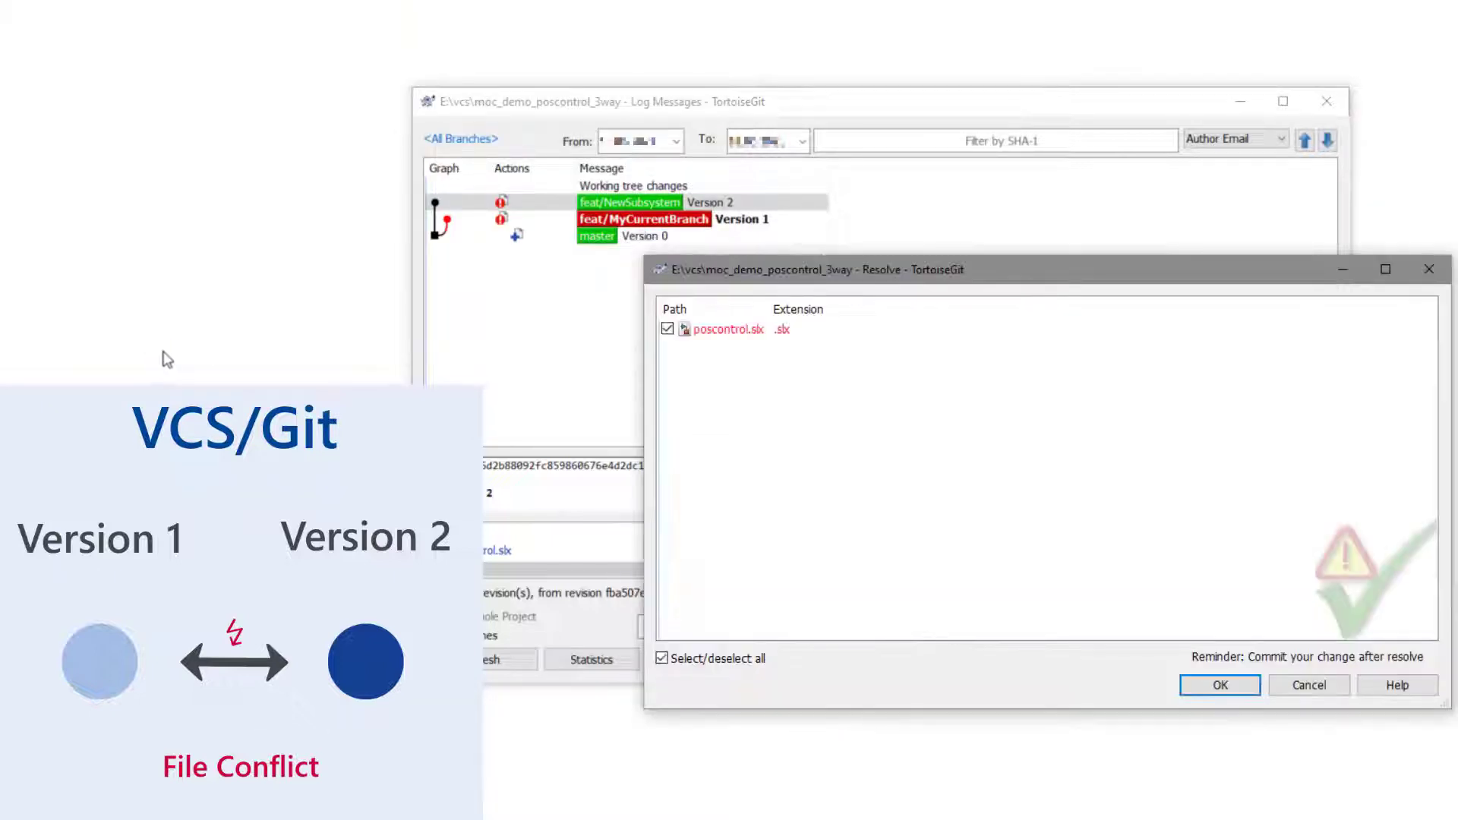
right_click(756, 330)
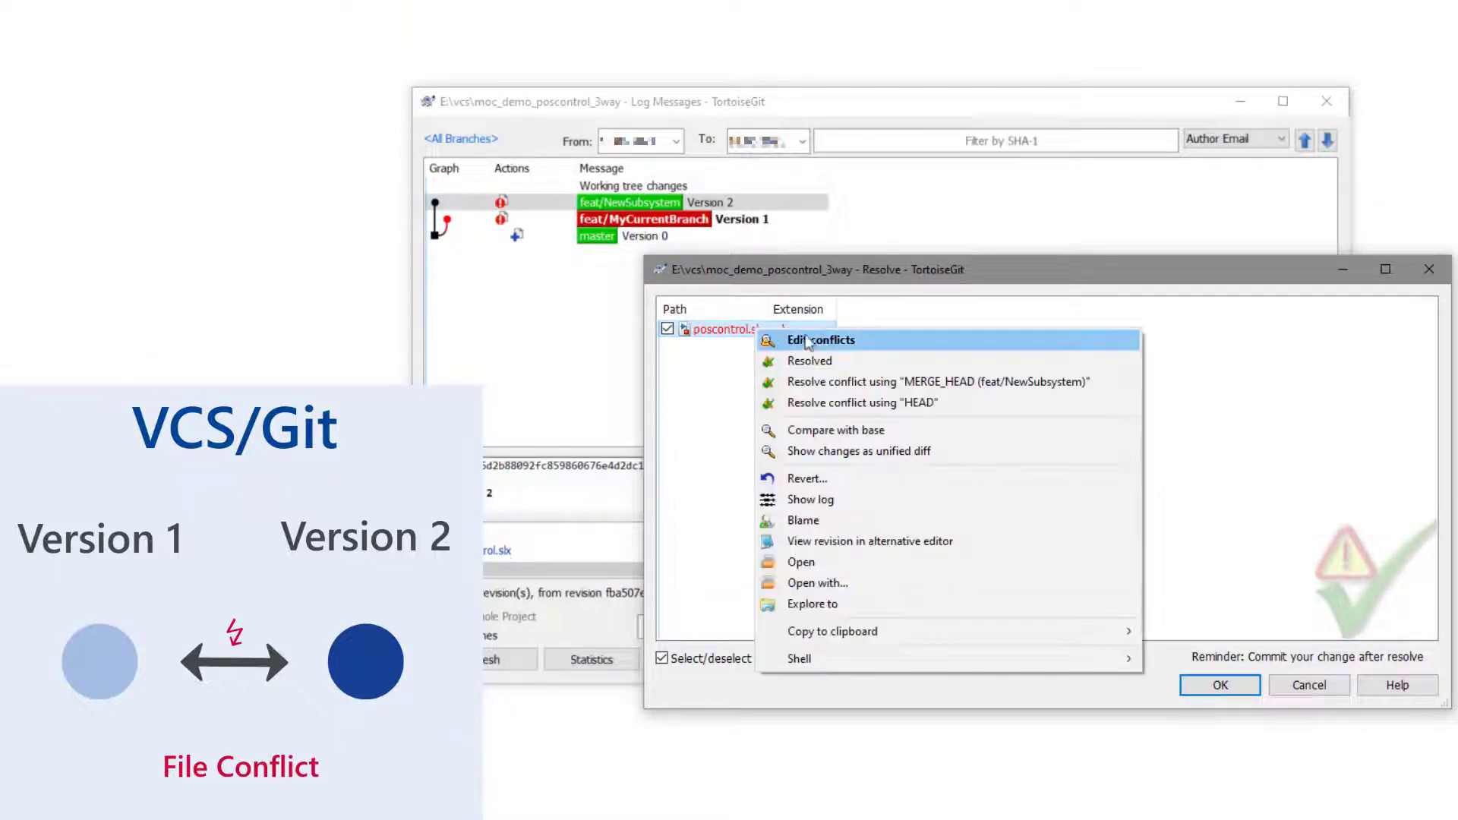
click(869, 343)
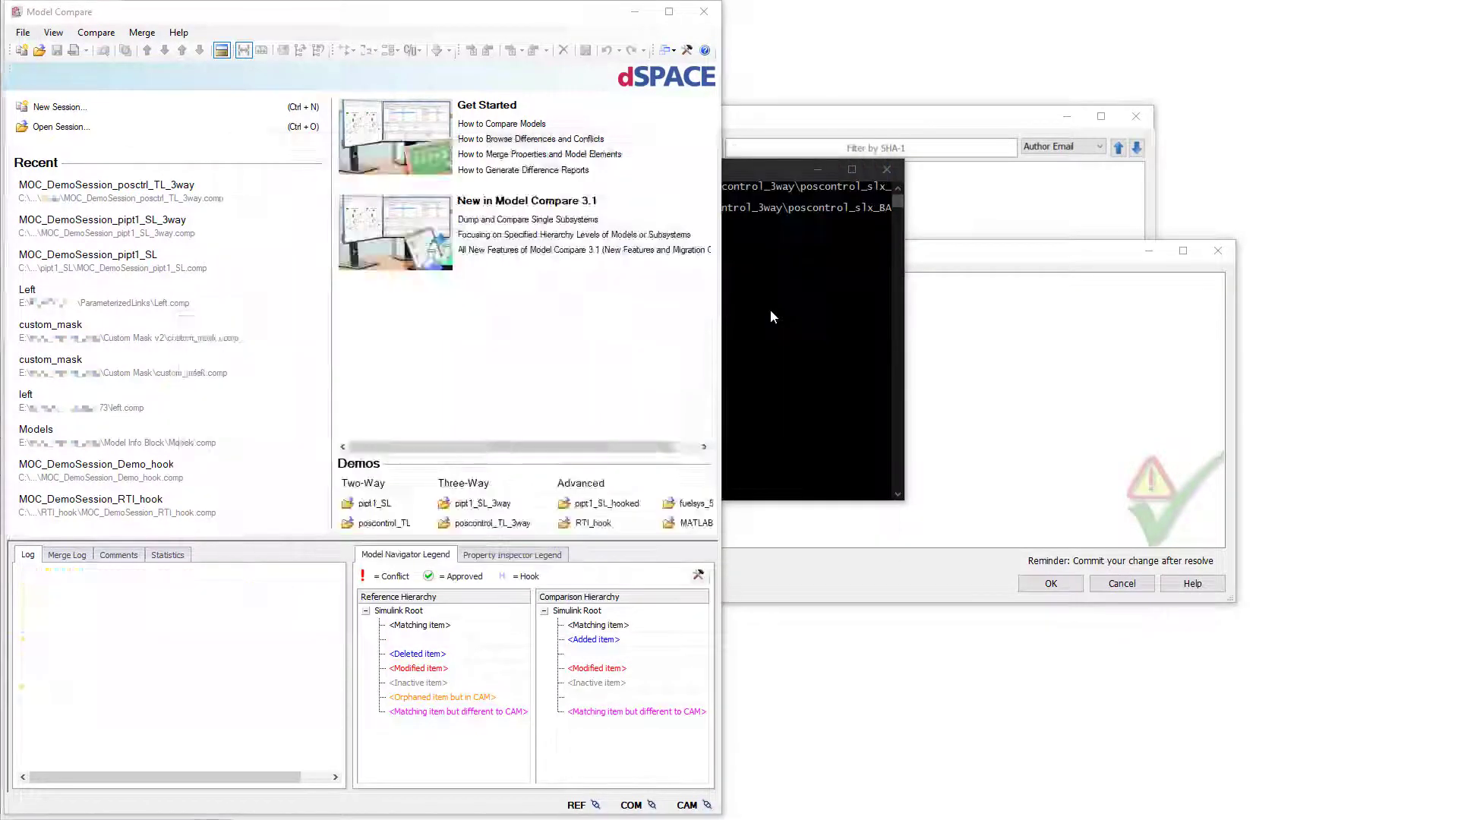
Step: Jump to the conflicting TL_Gain block in both model hierarchies
click(199, 51)
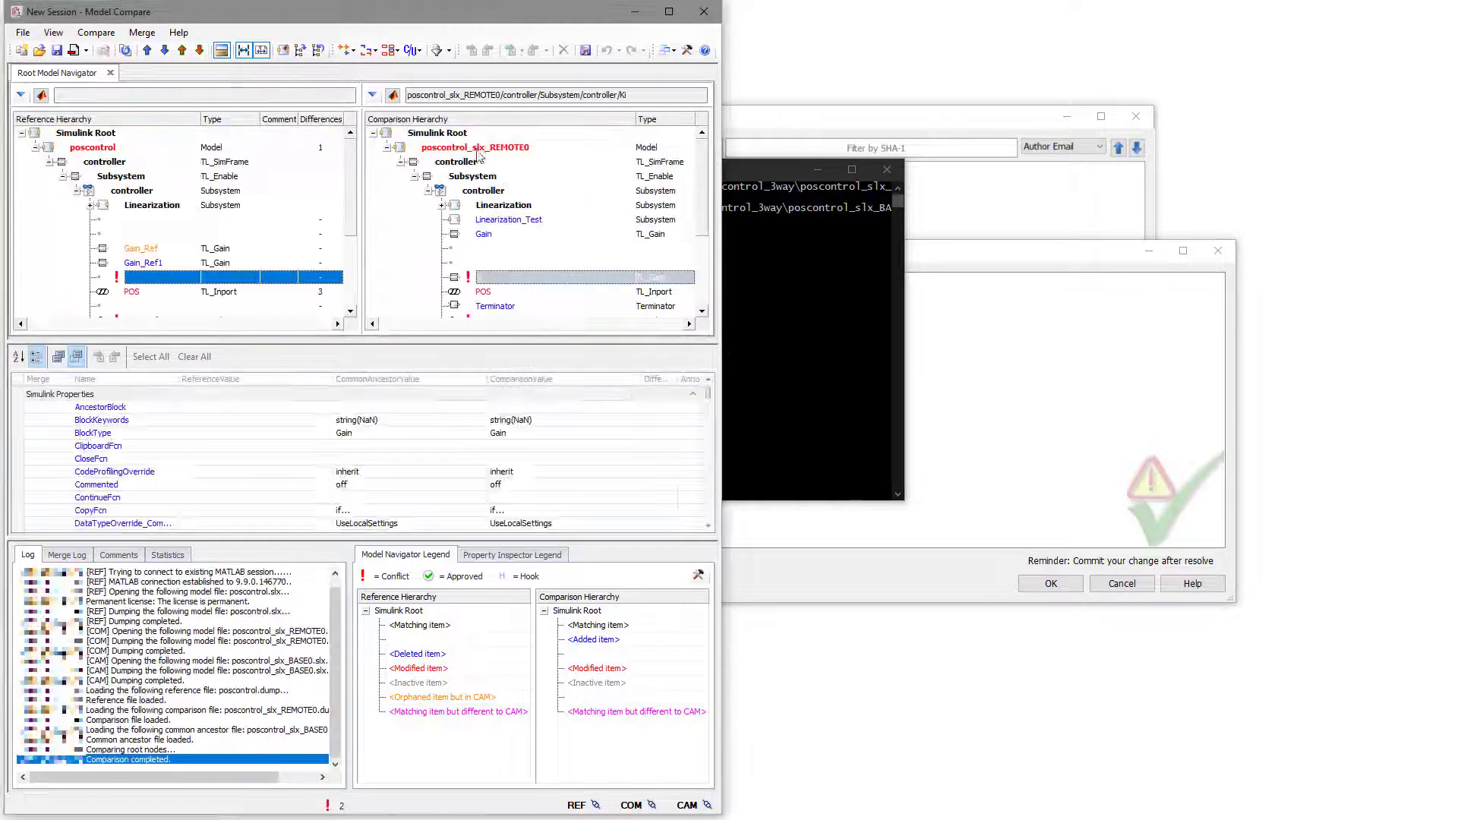
Step: Highlight the controller's differences recursively and copy the Ki gain block into poscontrol
right_click(531, 192)
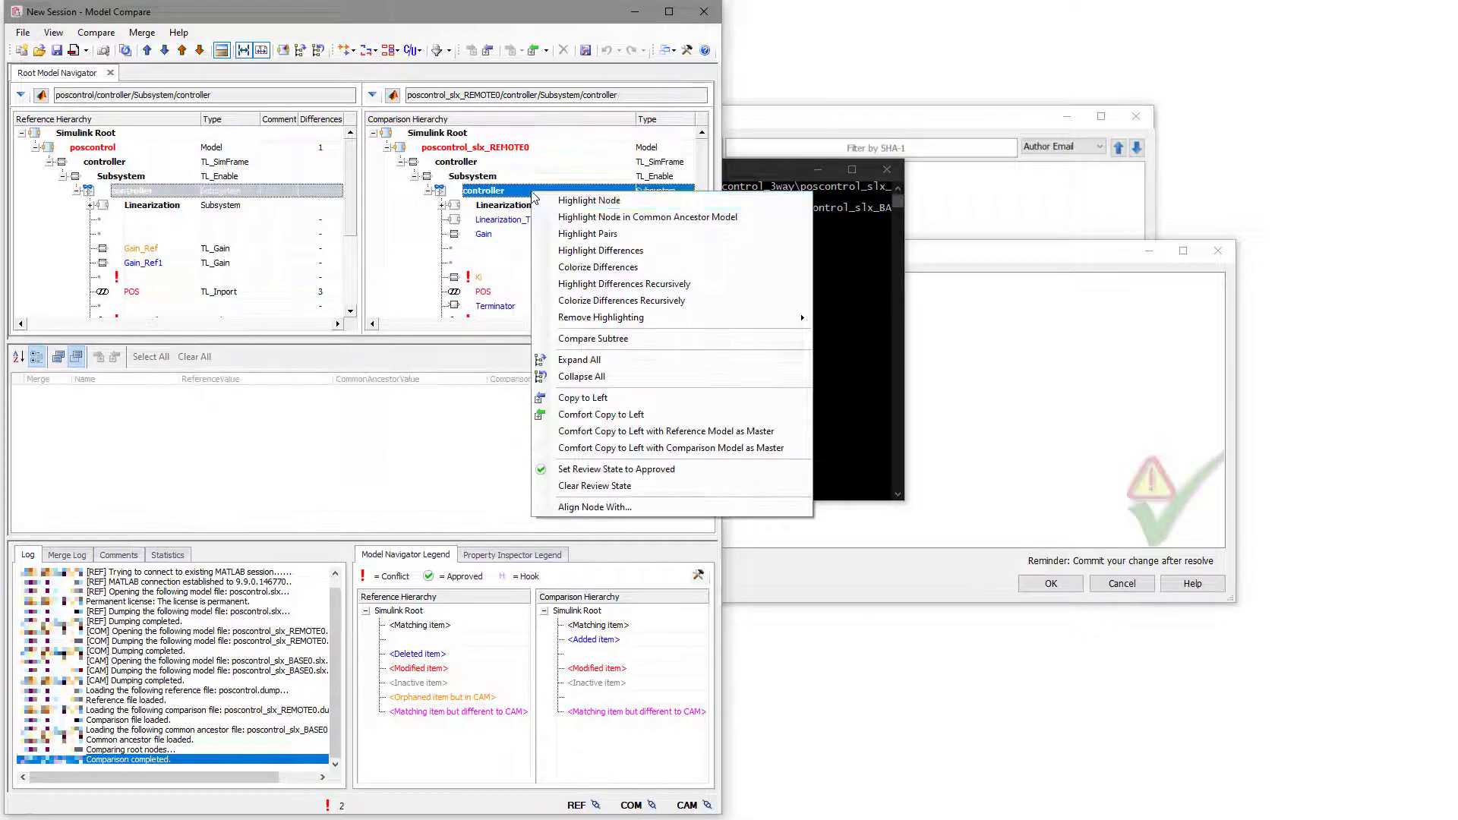
click(692, 286)
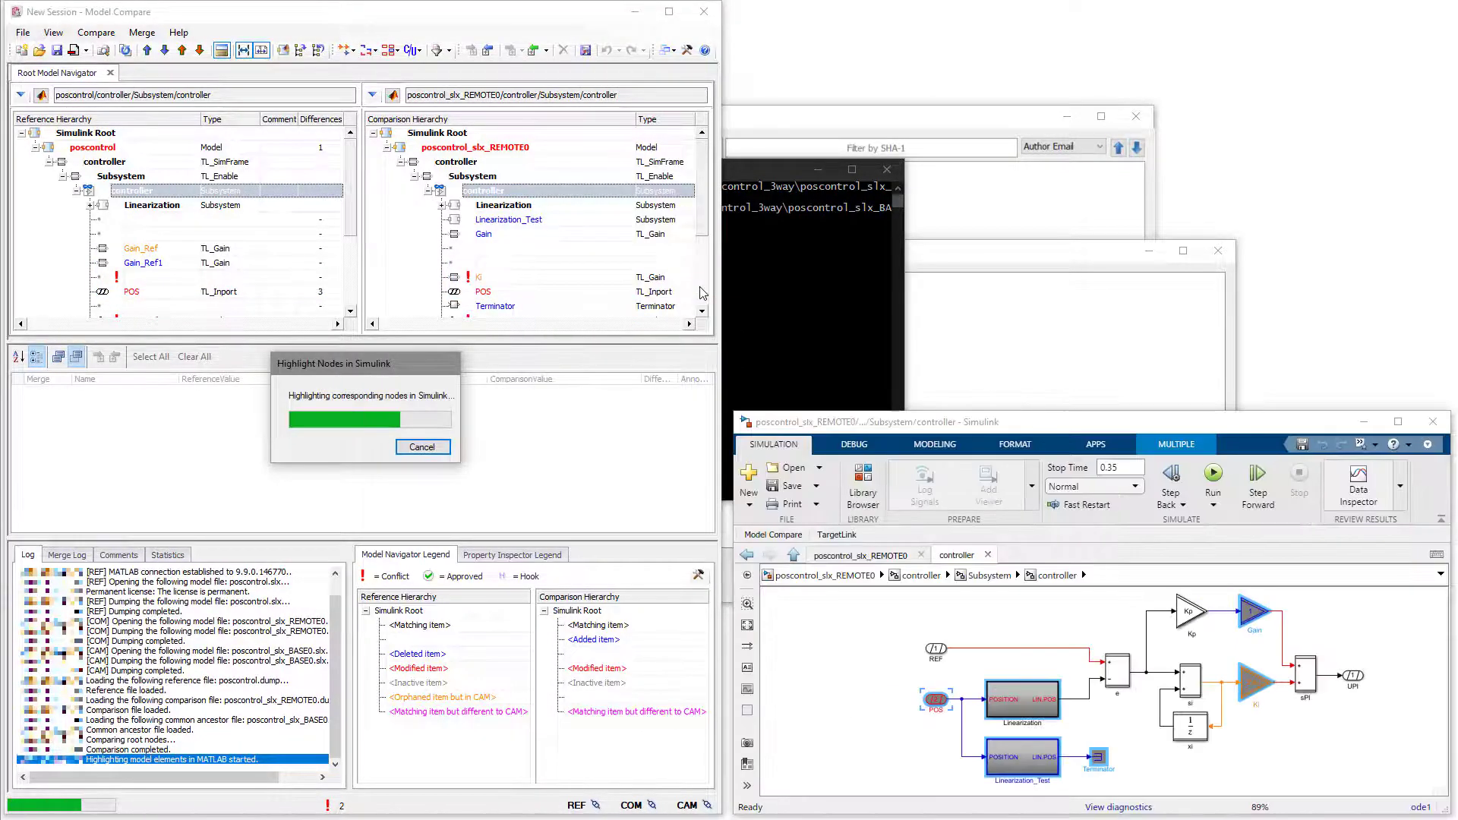
click(605, 281)
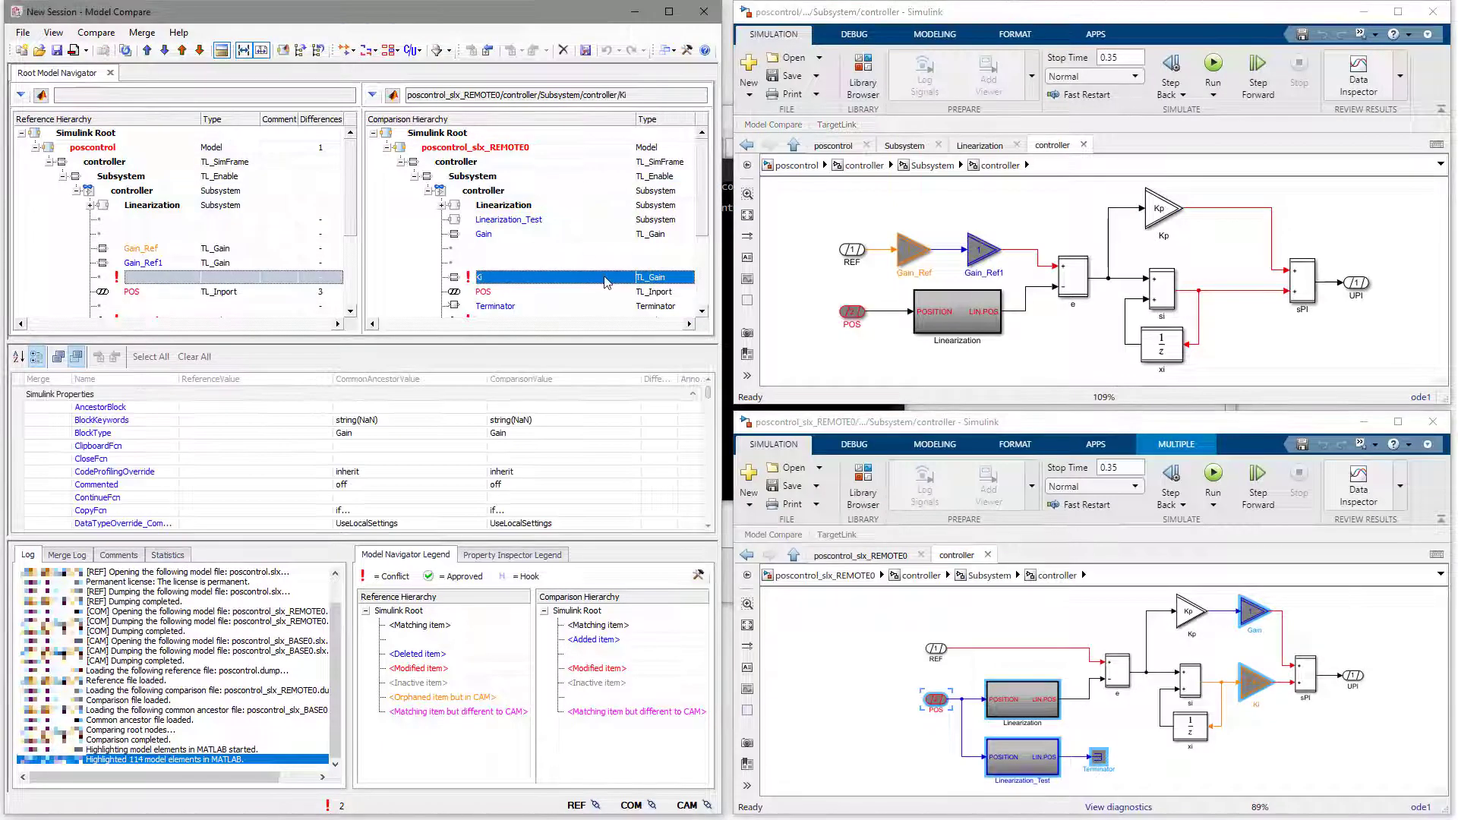
right_click(604, 282)
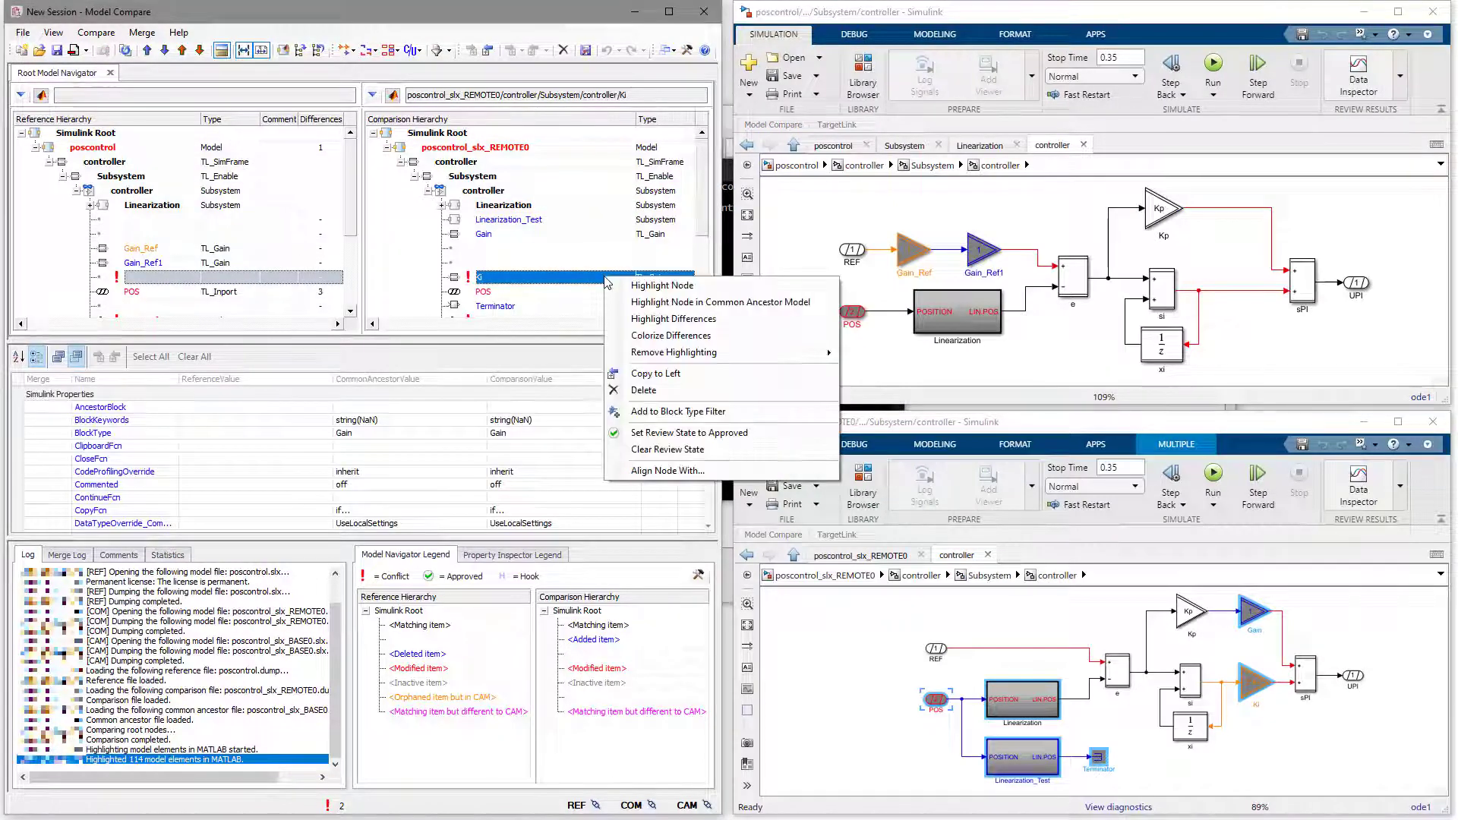
click(704, 378)
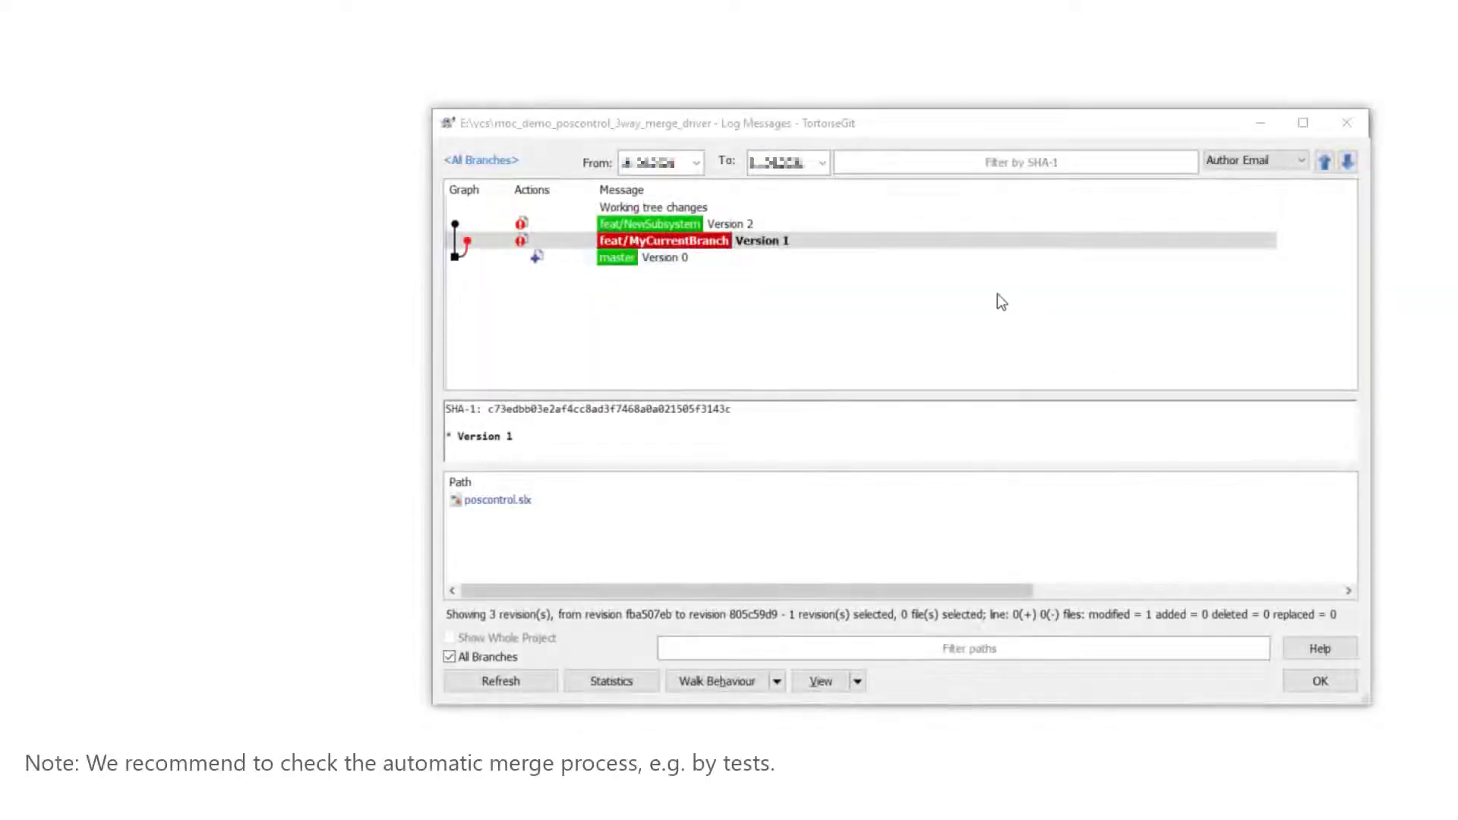
Step: Merge Version 2 into feat/MyCurrentBranch again and select the resulting merge commit
right_click(868, 226)
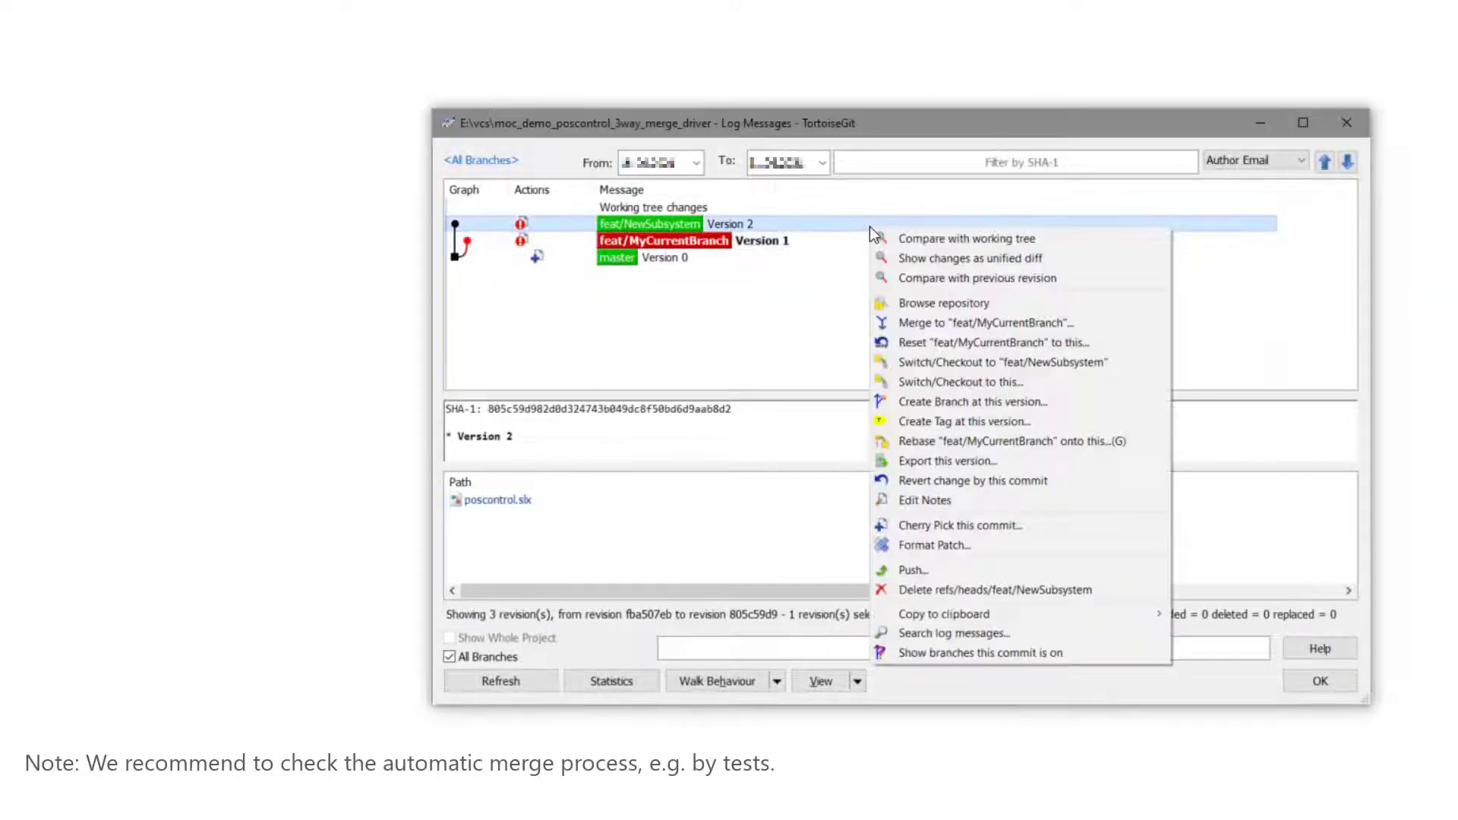
click(1080, 323)
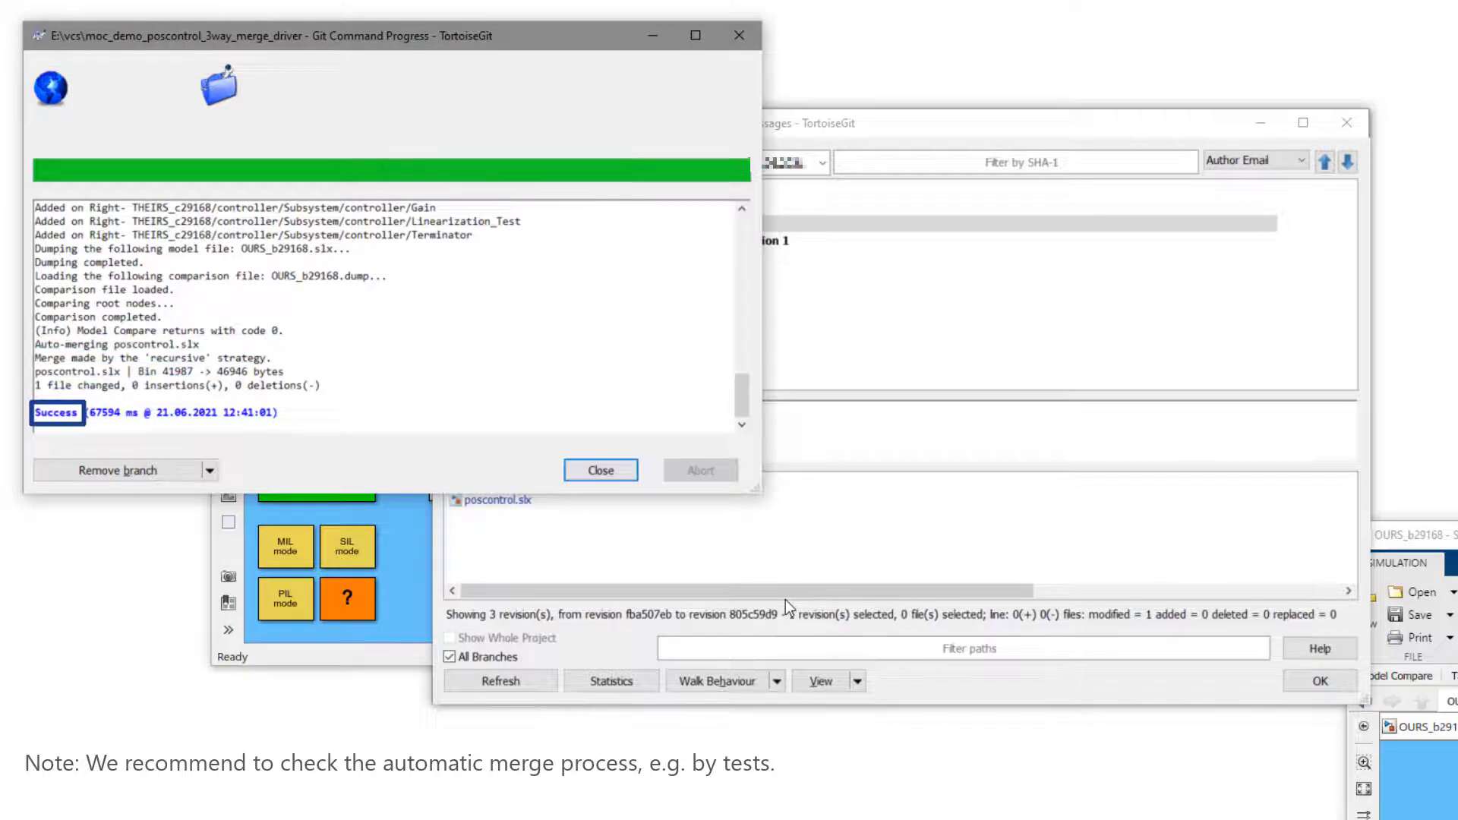
click(600, 470)
click(1114, 226)
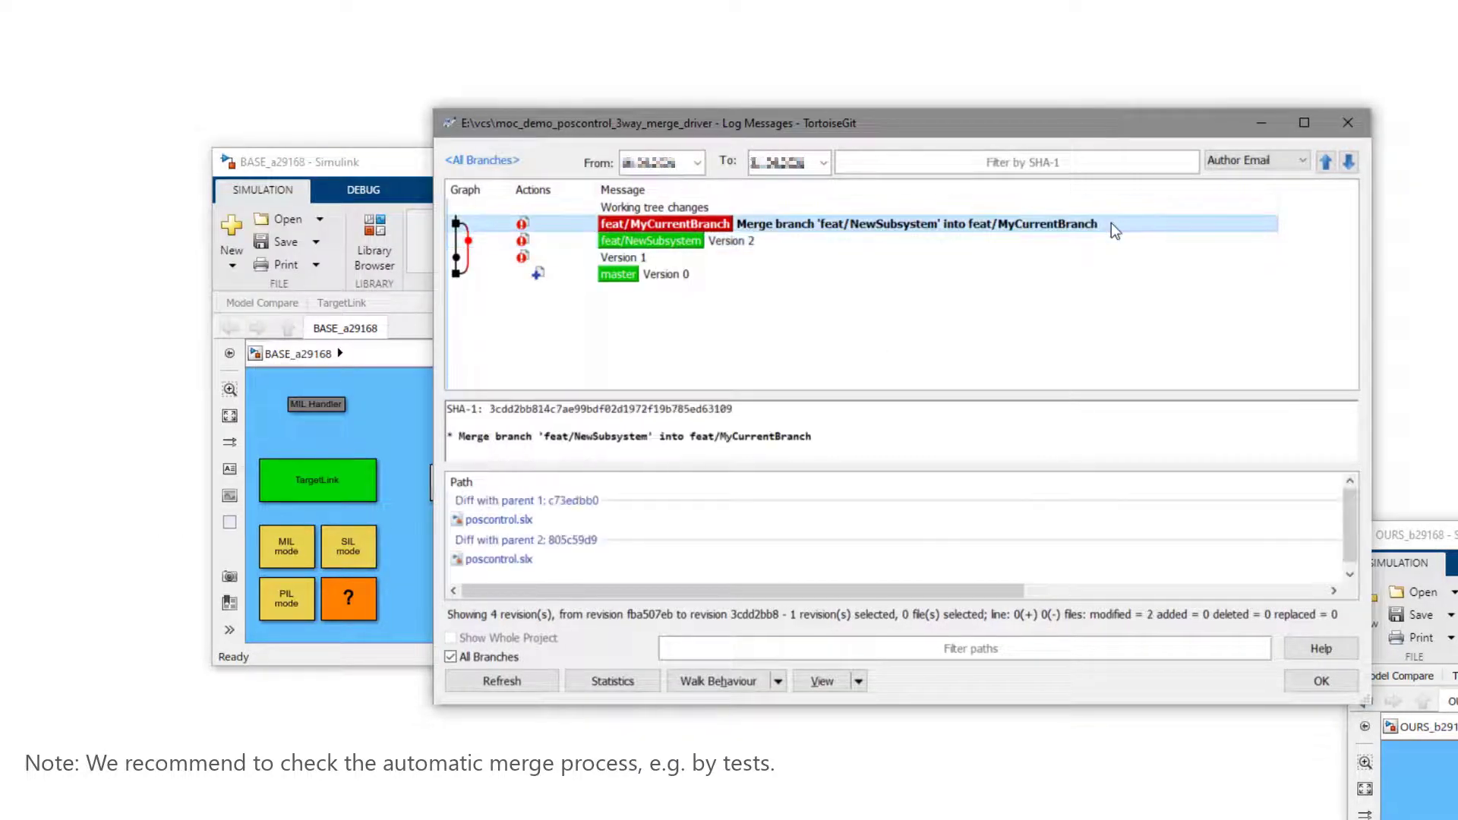